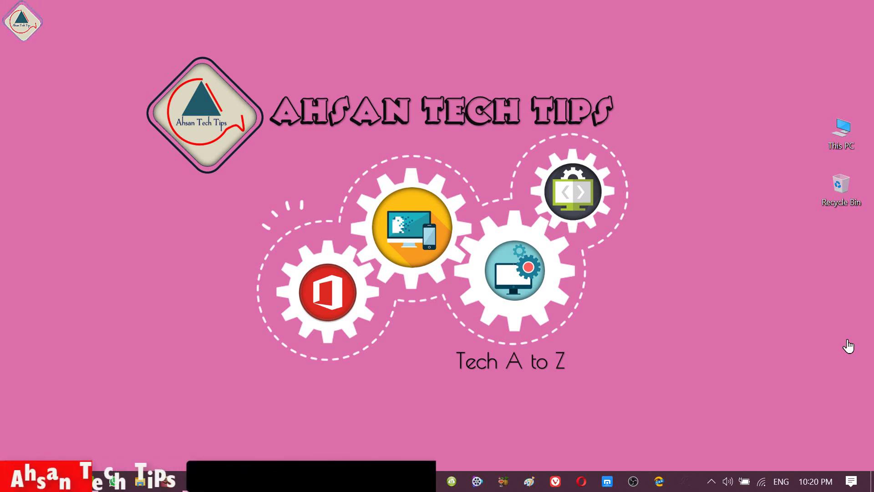
# Step: Back in Firefox, open the 'Picture Background Remove Only 4 Seconds' video from the channel uploads
pyautogui.click(191, 475)
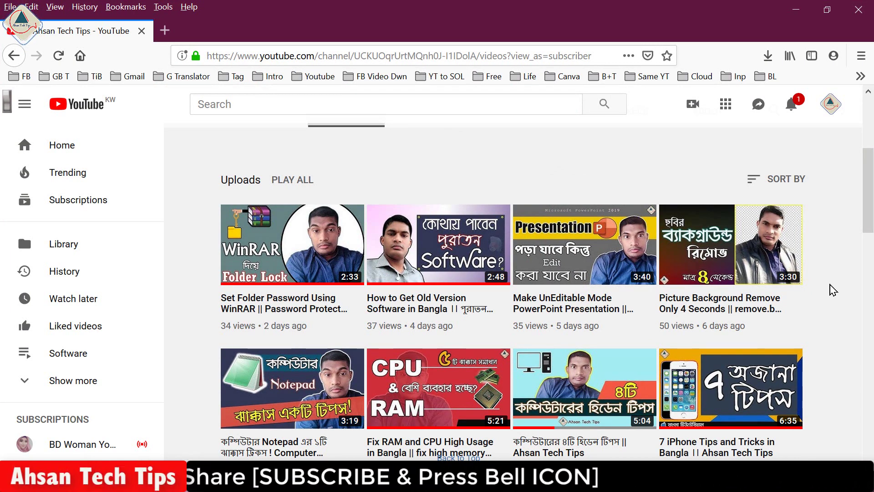
pyautogui.moveTo(732, 246)
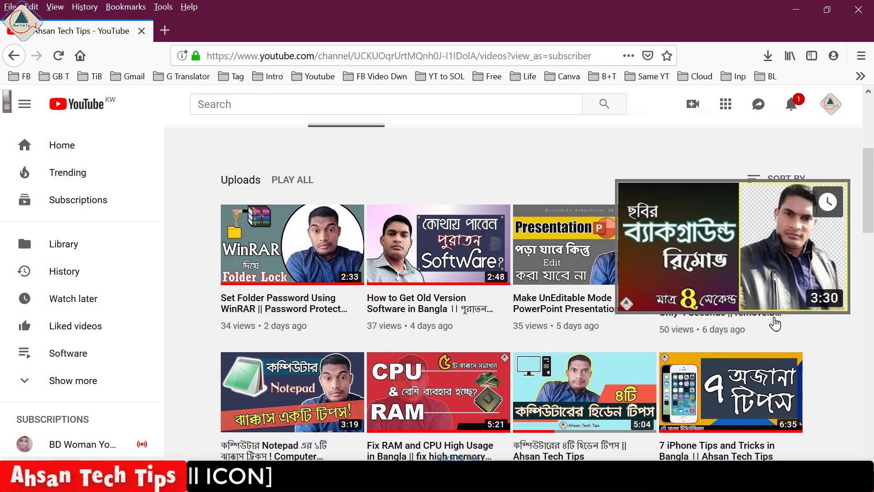
pyautogui.click(702, 237)
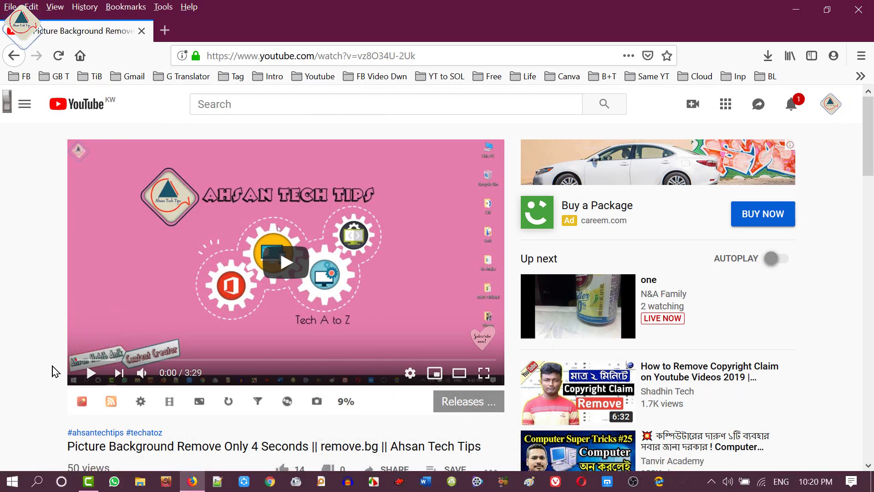
pyautogui.scroll(-3, 59, 371)
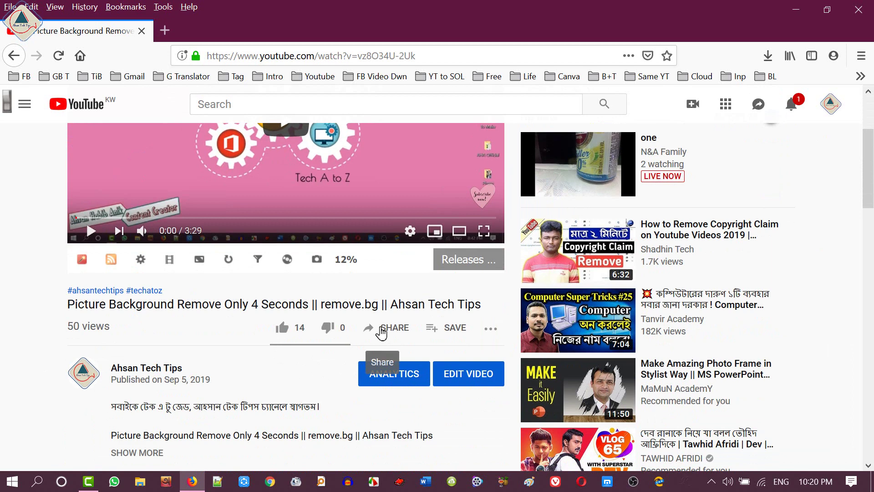
# Step: Select and copy the video's iframe embed code from the Share > Embed dialog
pyautogui.click(382, 333)
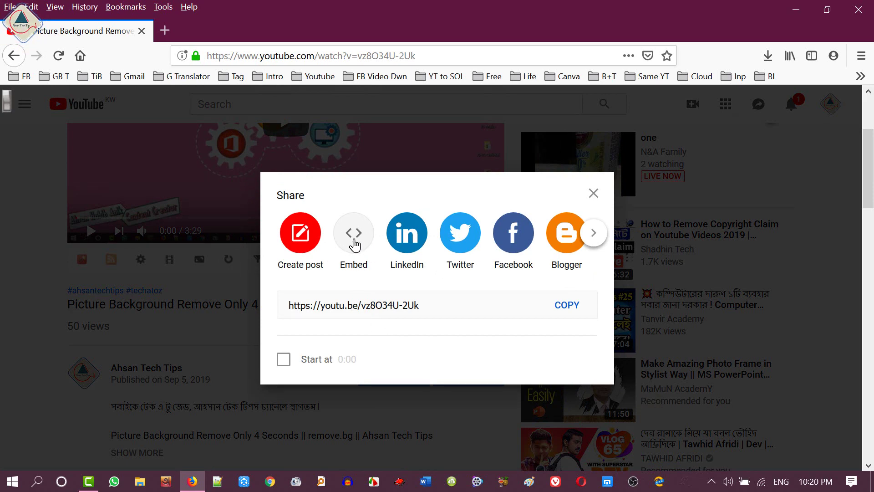
pyautogui.click(354, 233)
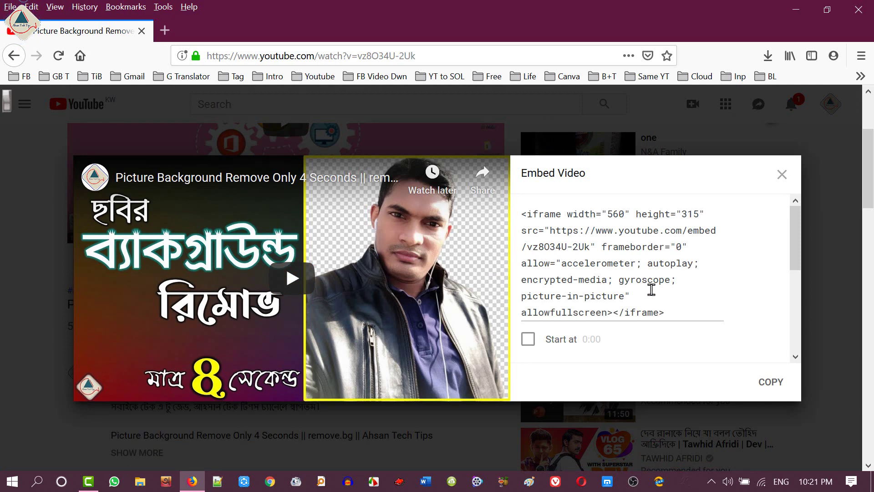
pyautogui.click(652, 263)
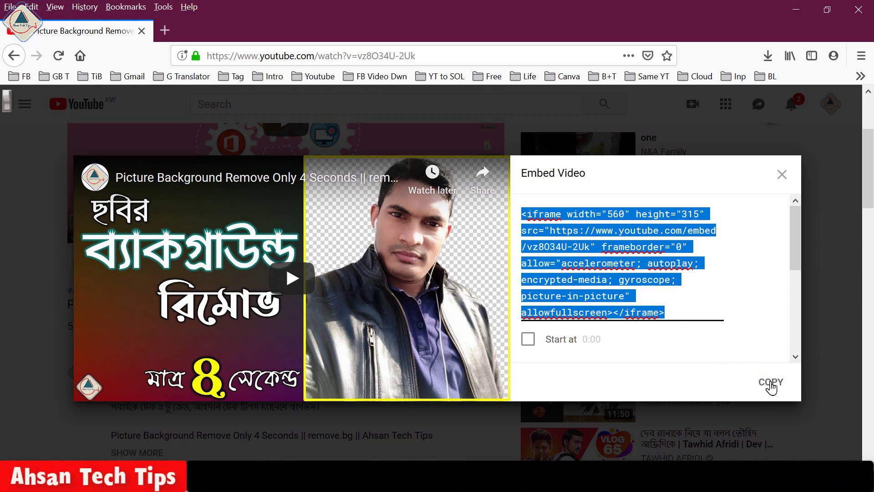
pyautogui.click(771, 387)
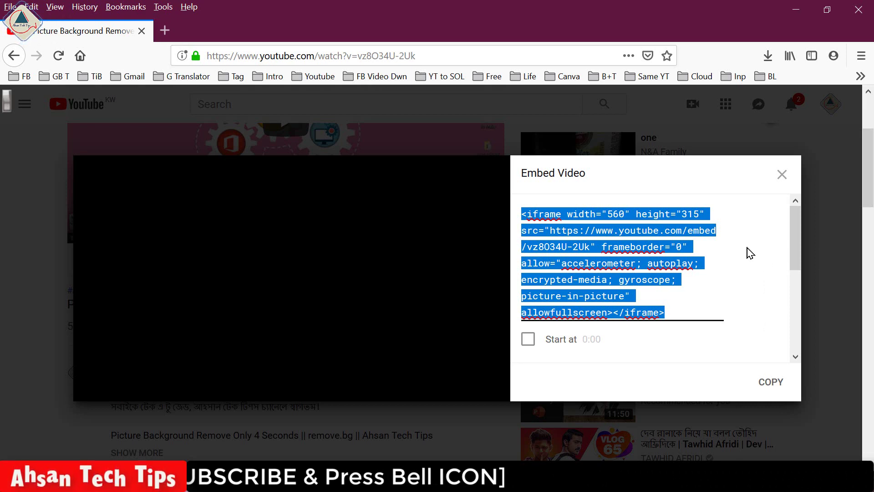
# Step: Minimise Firefox and launch PowerPoint from a Windows search for 'power'
pyautogui.click(793, 8)
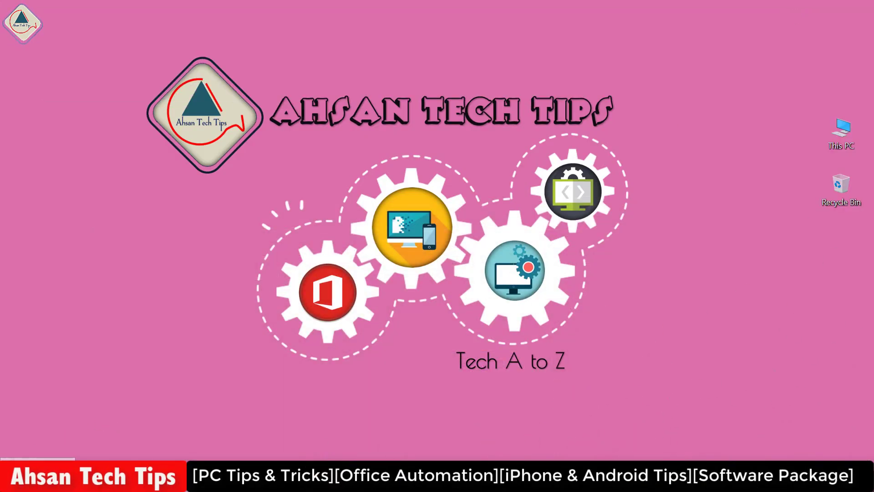
pyautogui.click(37, 480)
pyautogui.write('p')
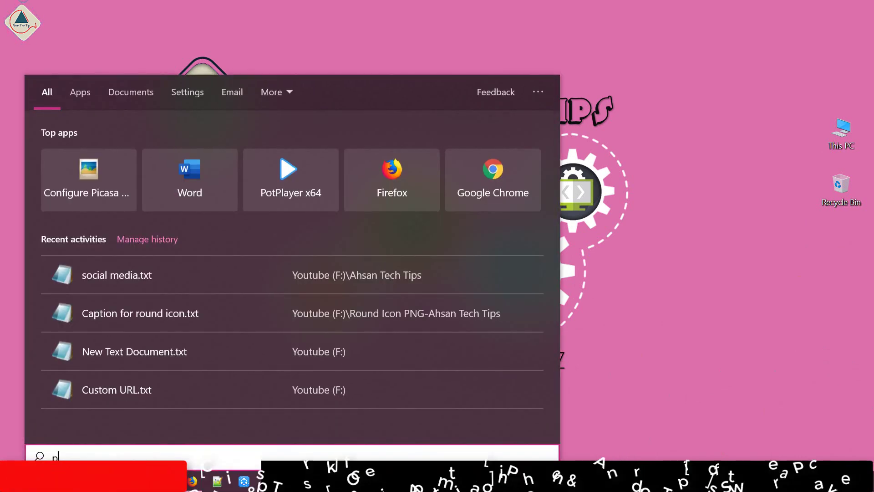
pyautogui.write('ower')
pyautogui.press('Return')
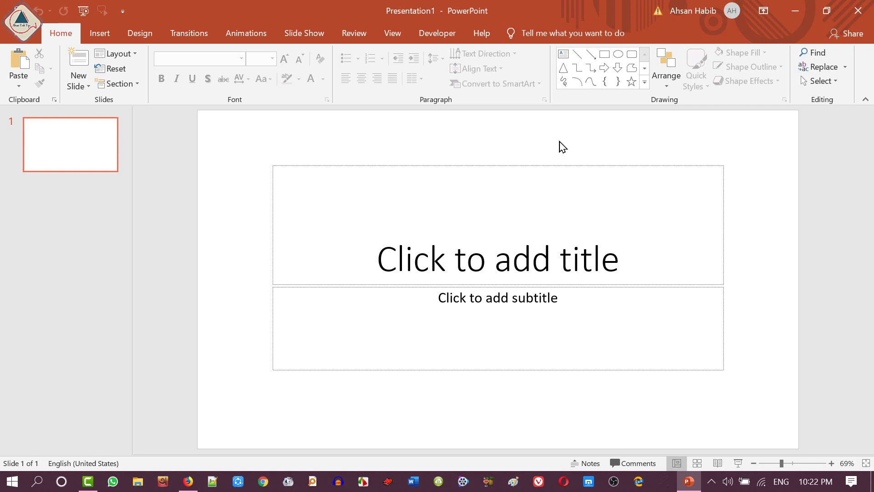
# Step: Delete the title and subtitle placeholders so slide 1 is blank
pyautogui.hotkey('ctrl', 'a')
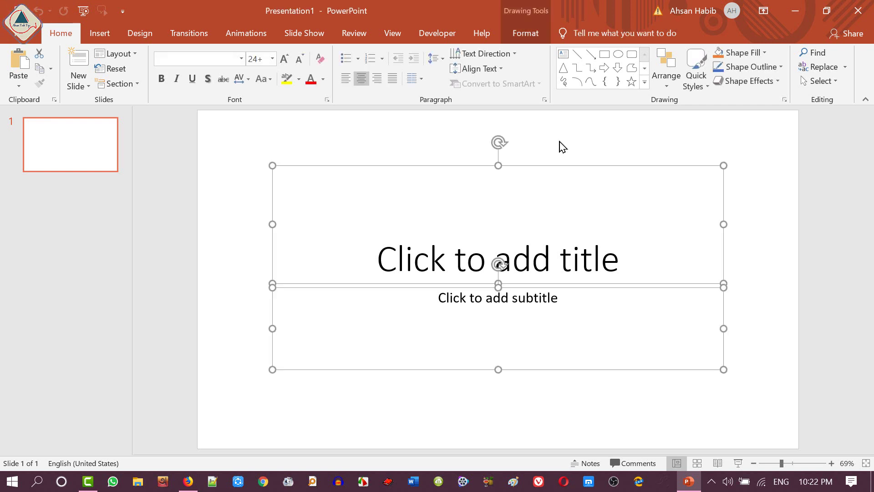
pyautogui.press('Delete')
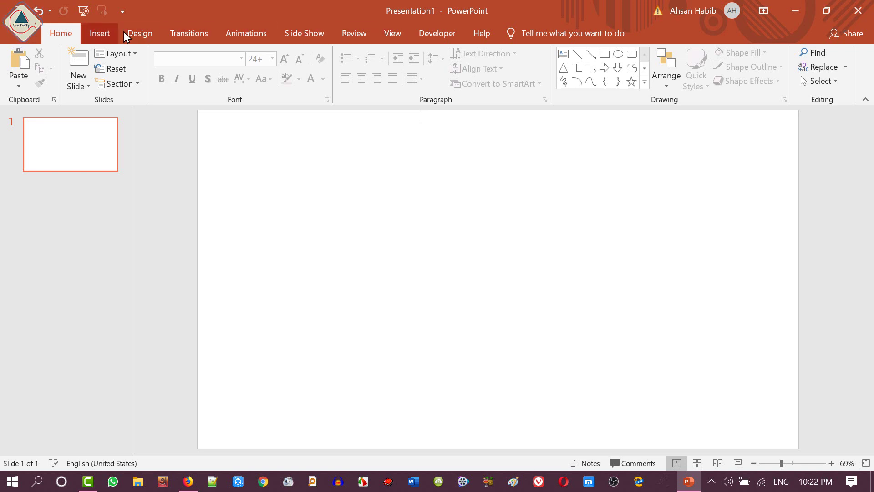
pyautogui.click(101, 38)
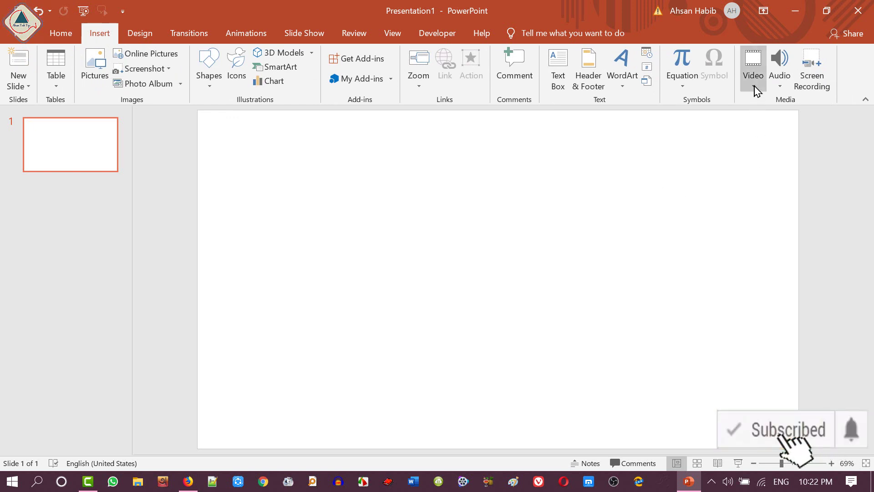
# Step: Choose Video > Online Video in the Insert tab's Media group
pyautogui.click(755, 90)
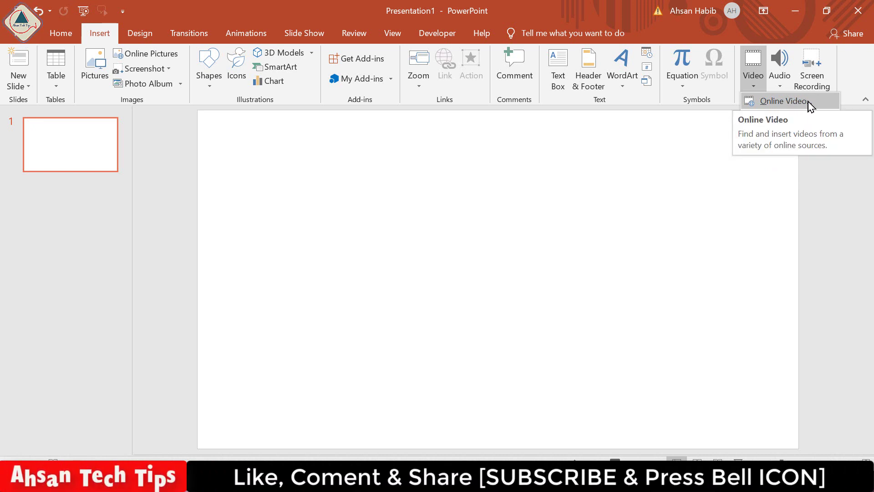
pyautogui.click(810, 106)
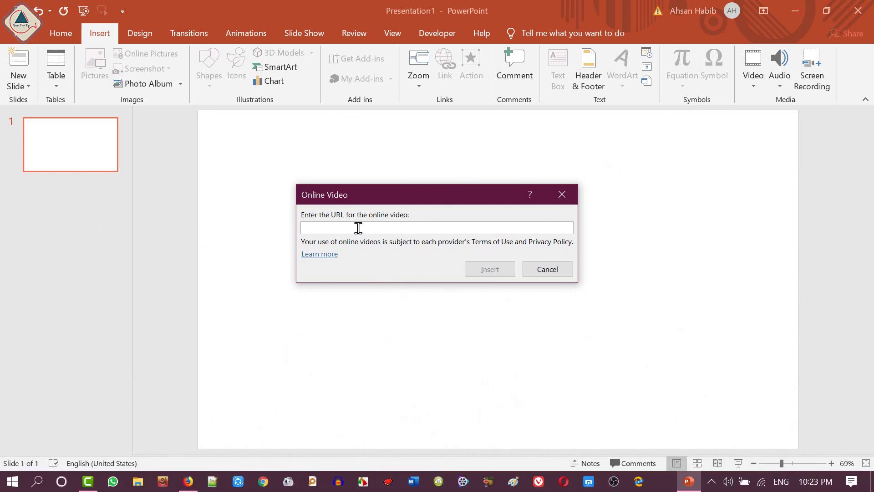
# Step: Paste the copied embed code into the Online Video field and insert the video
pyautogui.rightClick(358, 228)
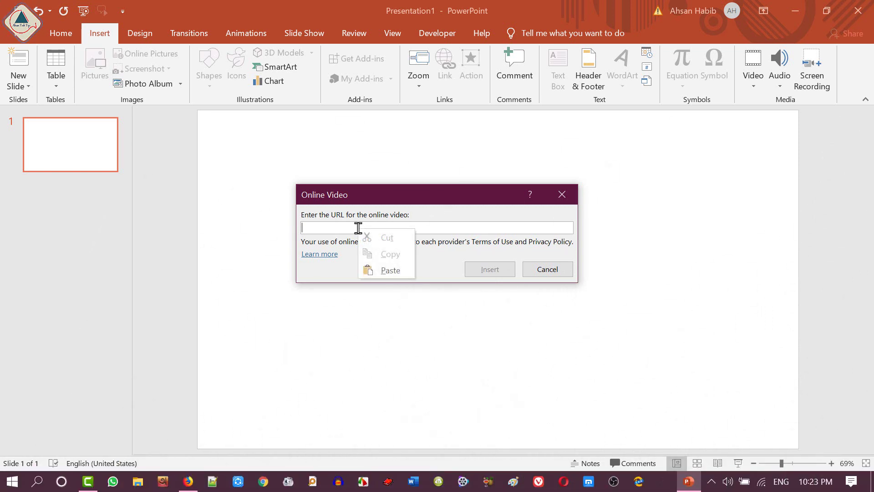
pyautogui.click(390, 270)
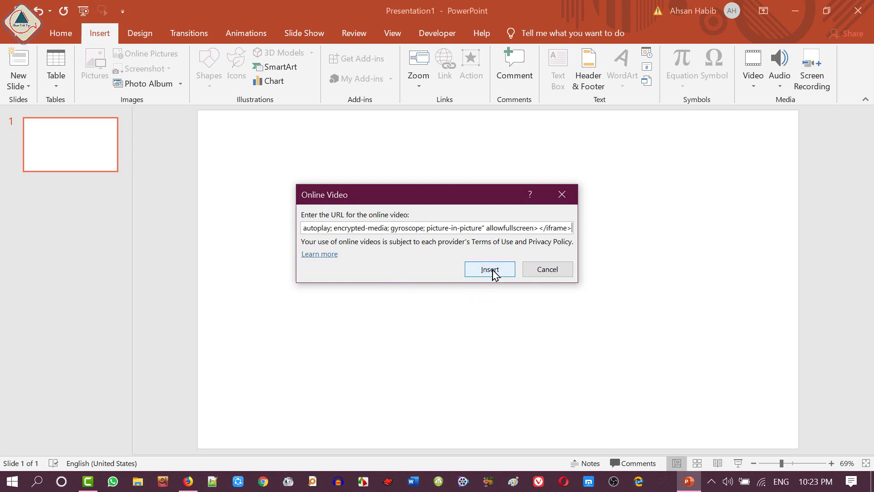
pyautogui.click(493, 273)
pyautogui.click(492, 271)
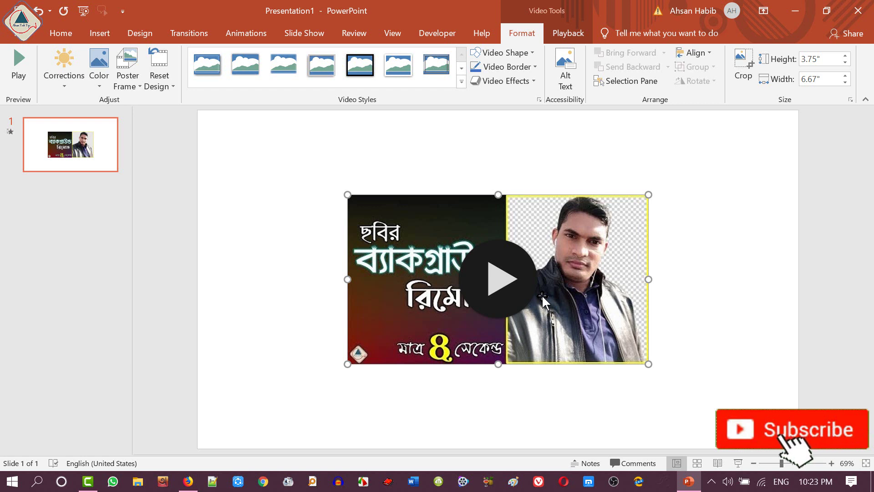
# Step: Reposition and resize the video until it measures 6.4" high by 11.46" wide
pyautogui.moveTo(571, 236)
pyautogui.mouseDown()
pyautogui.moveTo(561, 253)
pyautogui.moveTo(552, 241)
pyautogui.mouseUp()
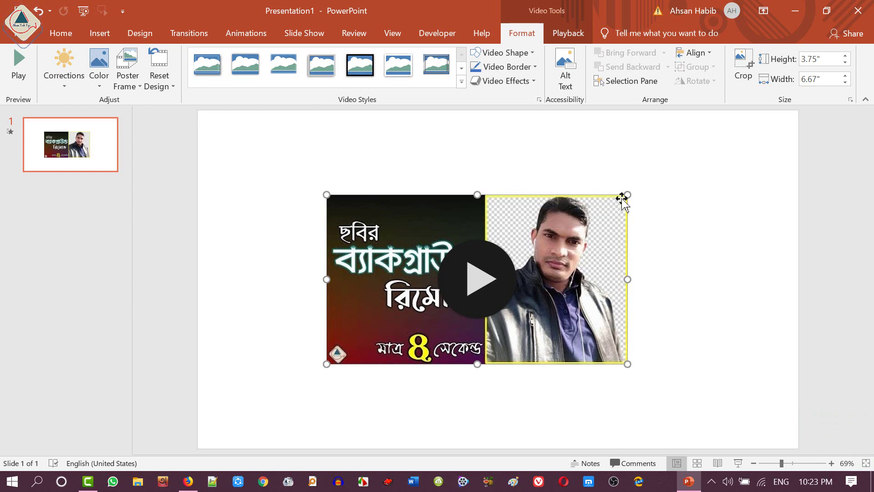
pyautogui.moveTo(626, 195); pyautogui.dragTo(711, 146)
pyautogui.moveTo(605, 197); pyautogui.dragTo(500, 182)
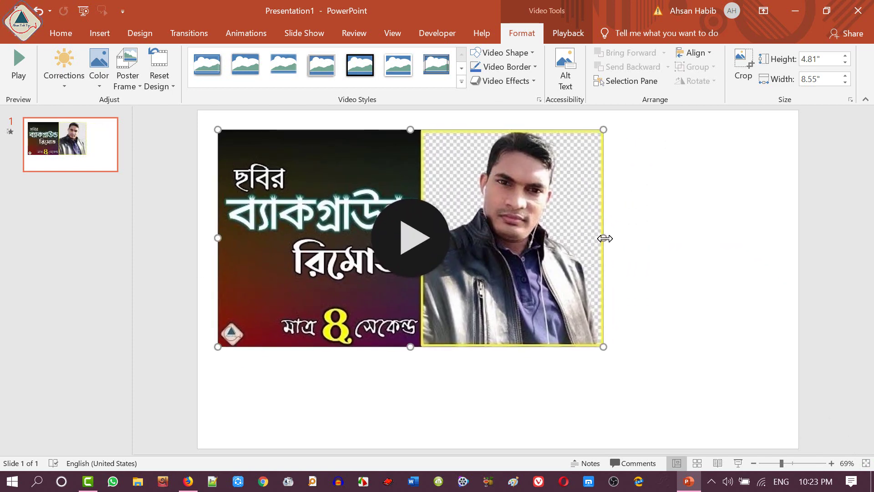
pyautogui.moveTo(605, 238); pyautogui.dragTo(713, 240)
pyautogui.moveTo(466, 346); pyautogui.dragTo(465, 417)
pyautogui.moveTo(713, 273); pyautogui.dragTo(734, 275)
pyautogui.moveTo(633, 276); pyautogui.dragTo(640, 279)
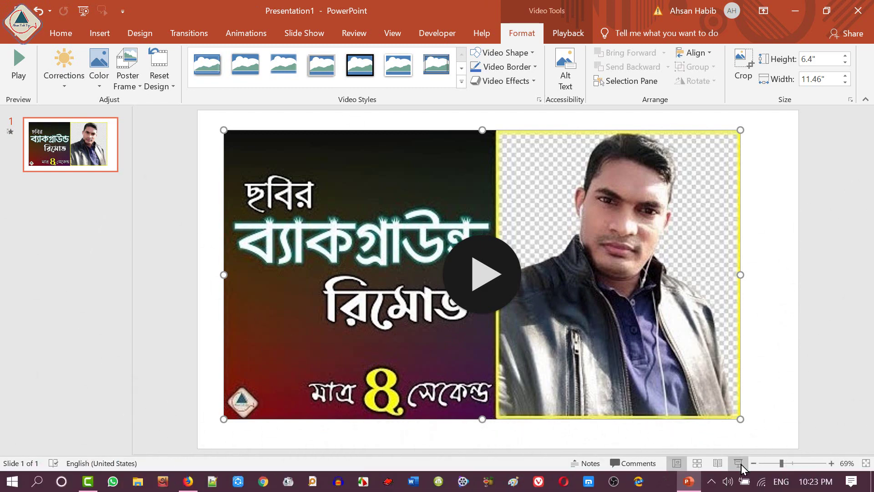
# Step: Run the slide show, play the embedded video, then pause it
pyautogui.click(739, 463)
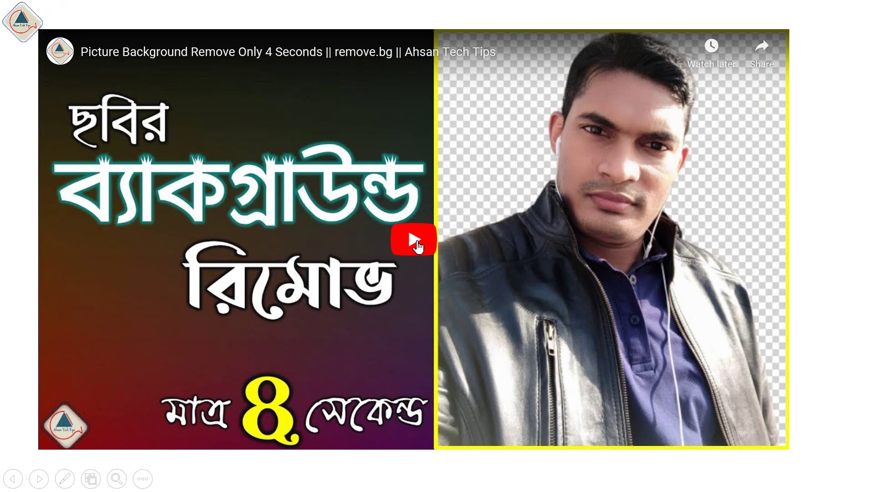
pyautogui.click(417, 245)
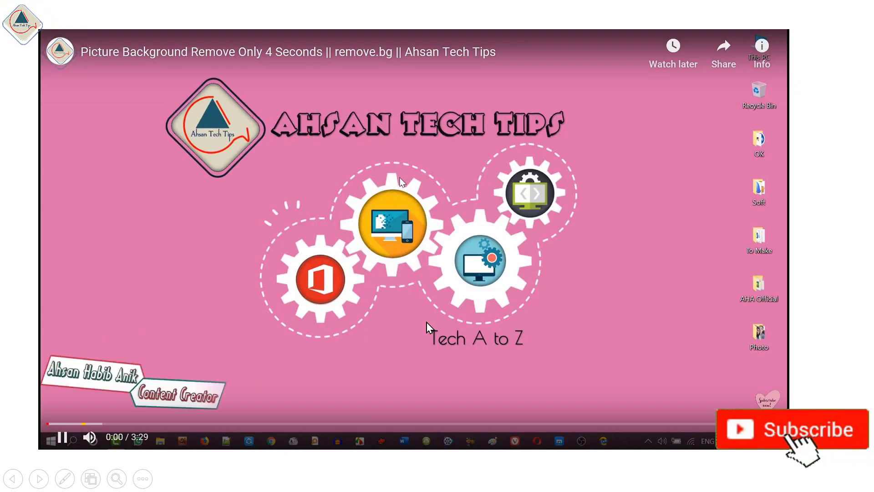
pyautogui.click(63, 438)
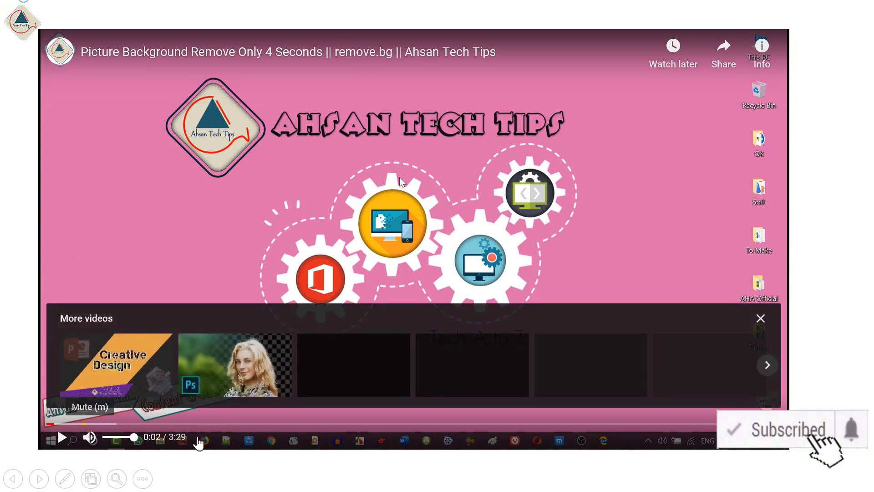